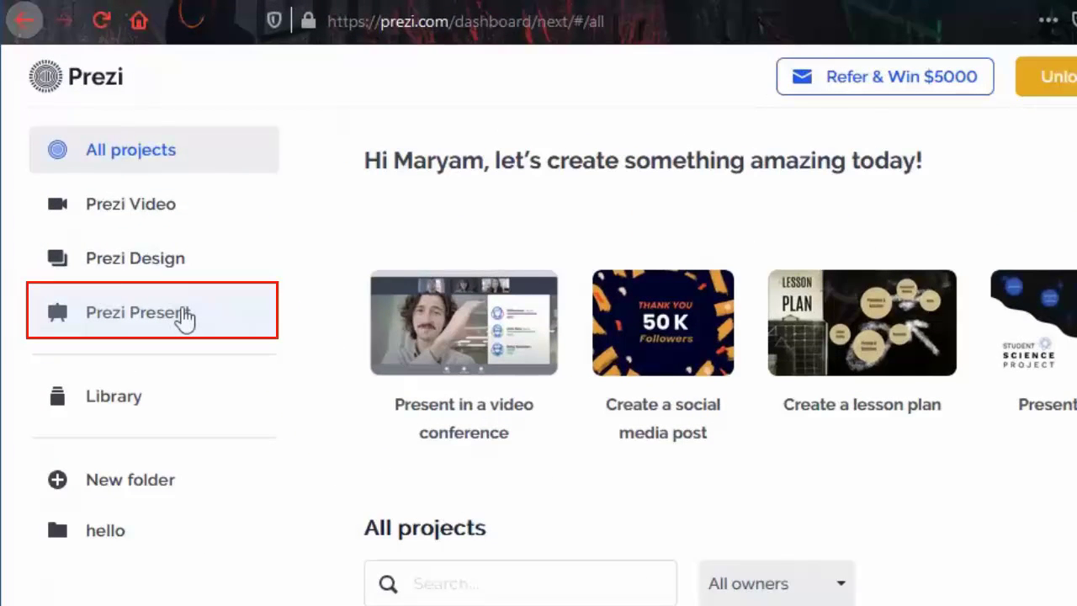
- Show only Prezi Present presentations, then scroll through the General templates in the new-presentation gallery
{"action": "left_click", "coordinate": [186, 319]}
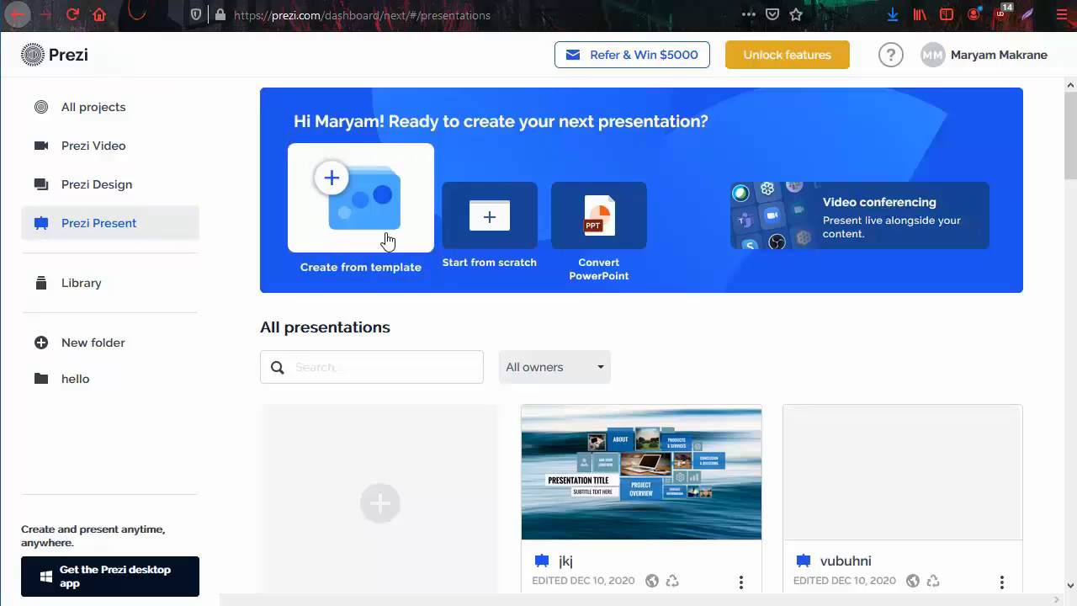
{"action": "left_click", "coordinate": [387, 242]}
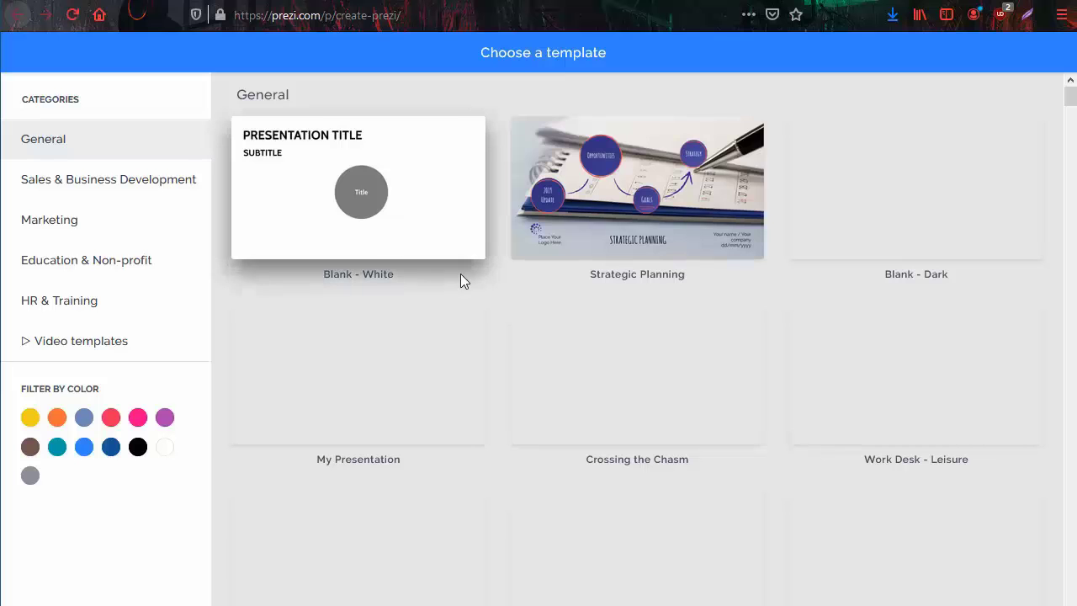
{"action": "scroll", "coordinate": [903, 407], "scroll_direction": "down", "scroll_amount": 2}
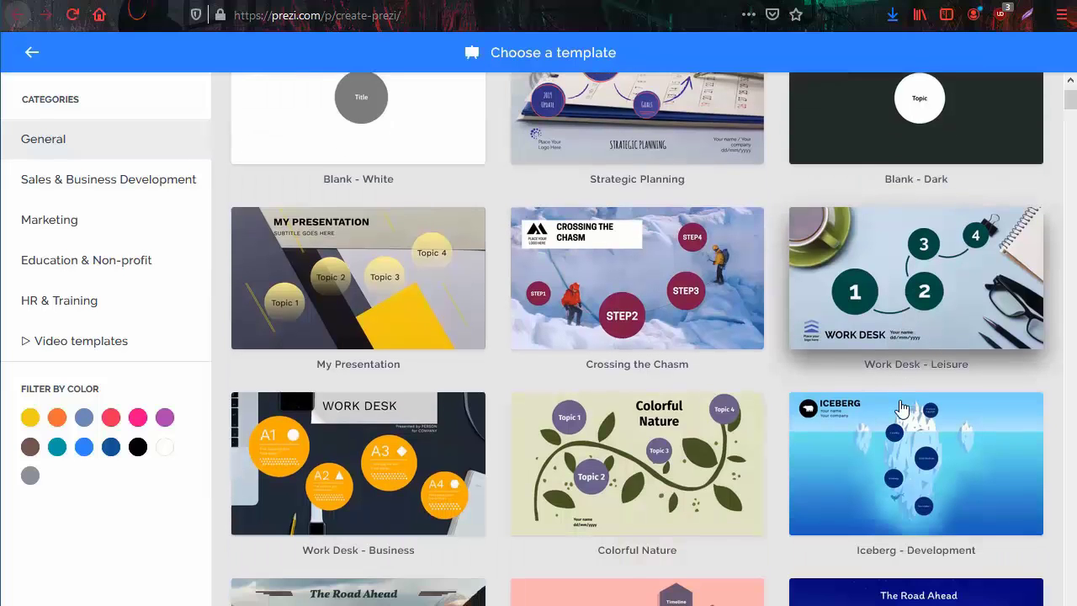
{"action": "scroll", "coordinate": [902, 408], "scroll_direction": "down", "scroll_amount": 10}
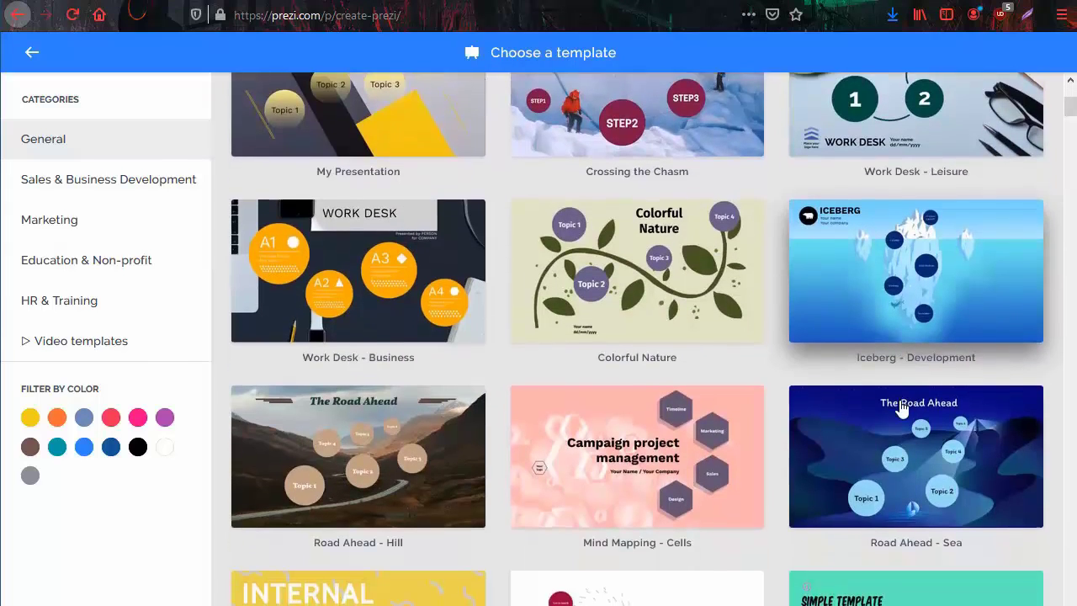
{"action": "scroll", "coordinate": [902, 407], "scroll_direction": "down", "scroll_amount": 2}
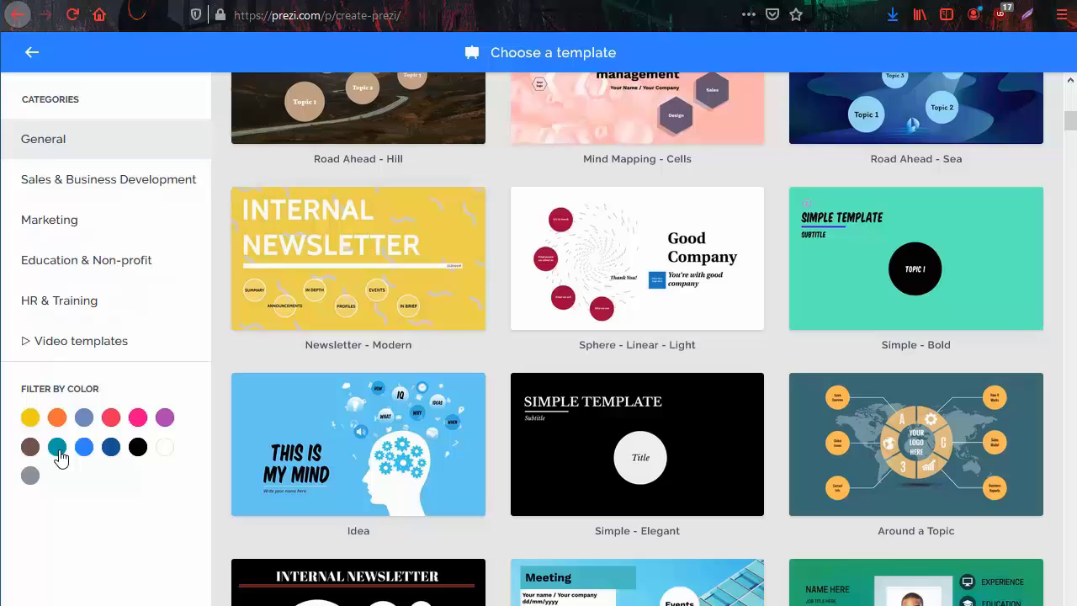
- Filter templates to Education & Non-profit with the blue-grey colour swatch and review the results
{"action": "left_click", "coordinate": [124, 269]}
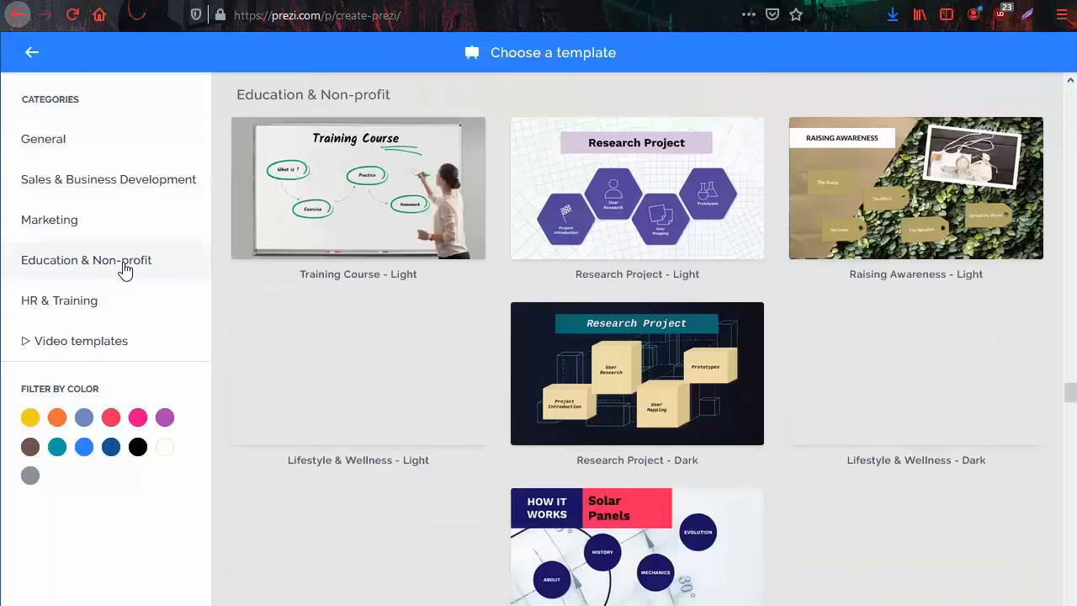
{"action": "left_click", "coordinate": [85, 418]}
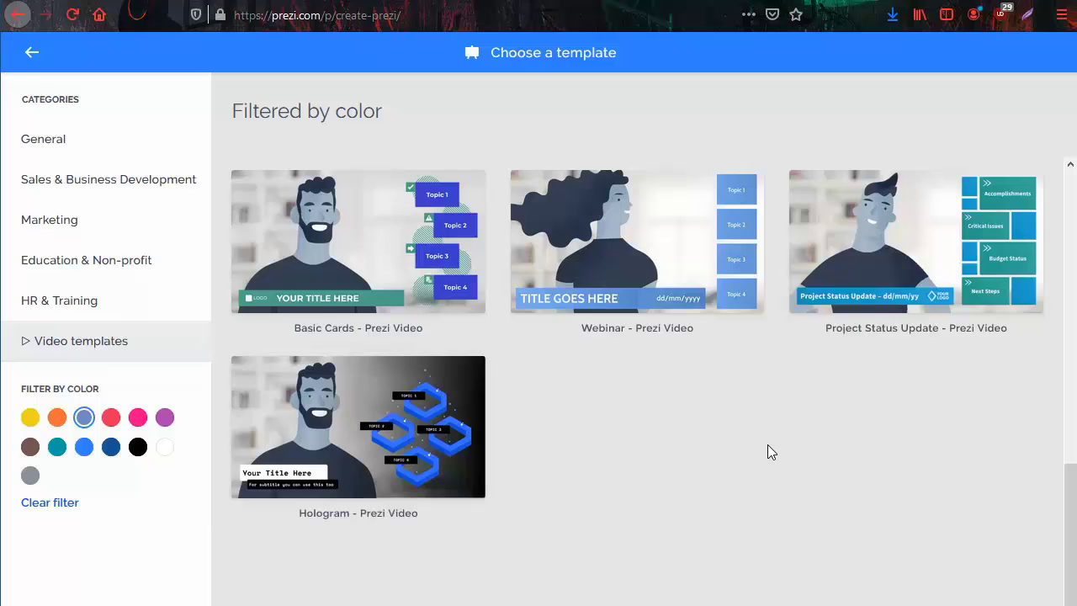
{"action": "scroll", "coordinate": [767, 446], "scroll_direction": "up", "scroll_amount": 4}
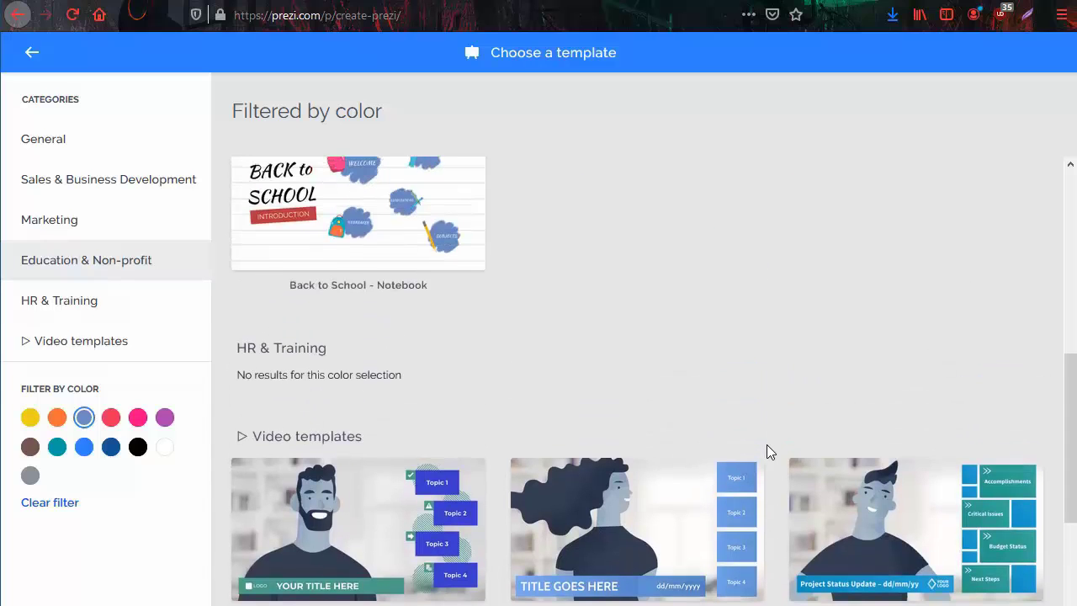
{"action": "scroll", "coordinate": [767, 451], "scroll_direction": "up", "scroll_amount": 3}
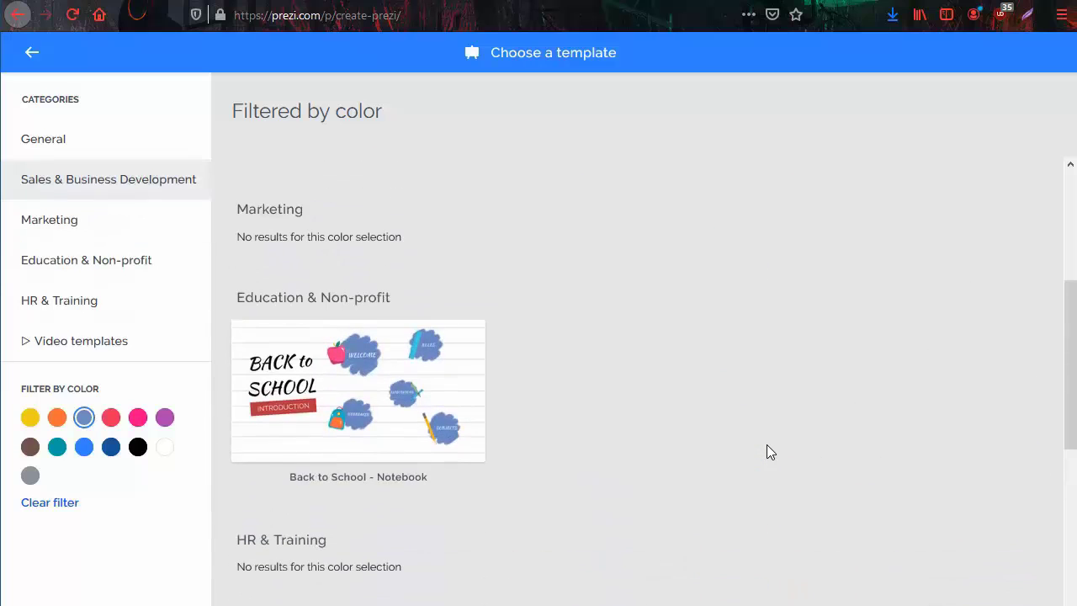
{"action": "scroll", "coordinate": [767, 444], "scroll_direction": "down", "scroll_amount": 2}
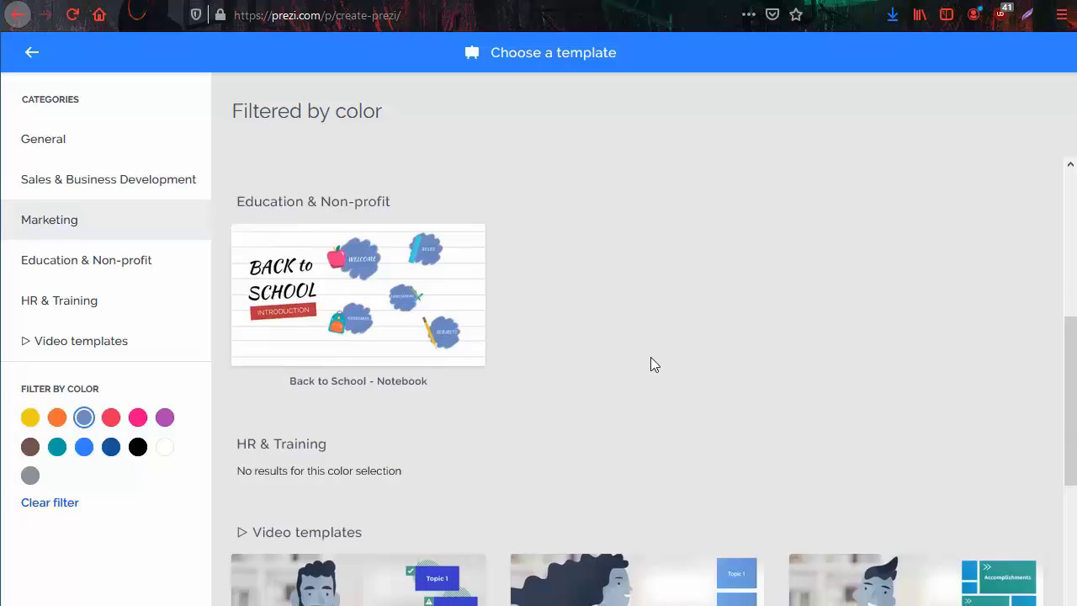
- Preview Back to School - Notebook, advancing through its frames to Fun Facts and back to the overview
{"action": "left_click", "coordinate": [420, 339]}
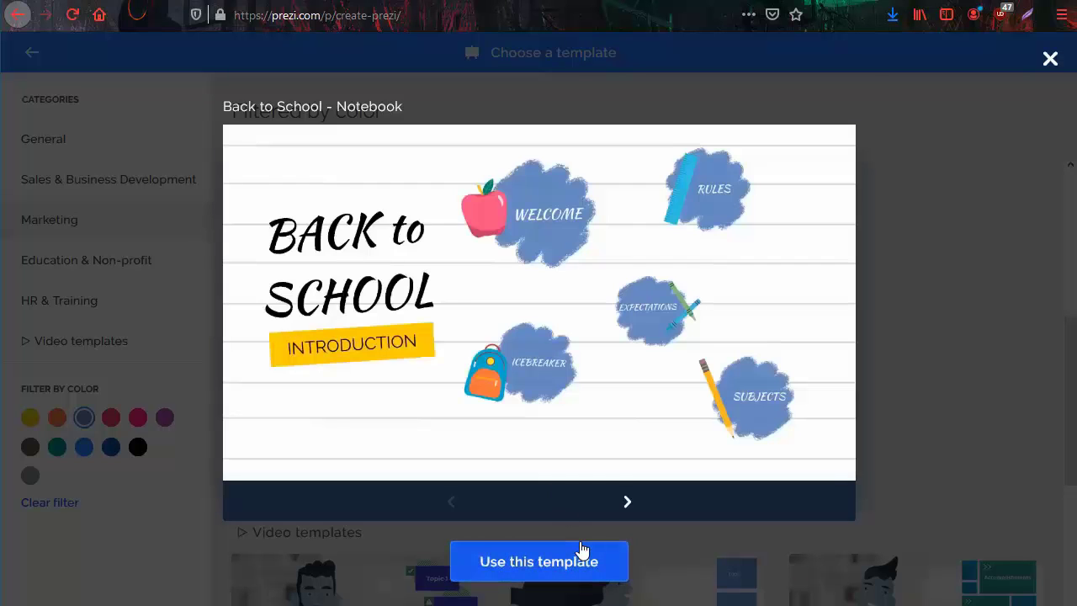
{"action": "left_click", "coordinate": [631, 508]}
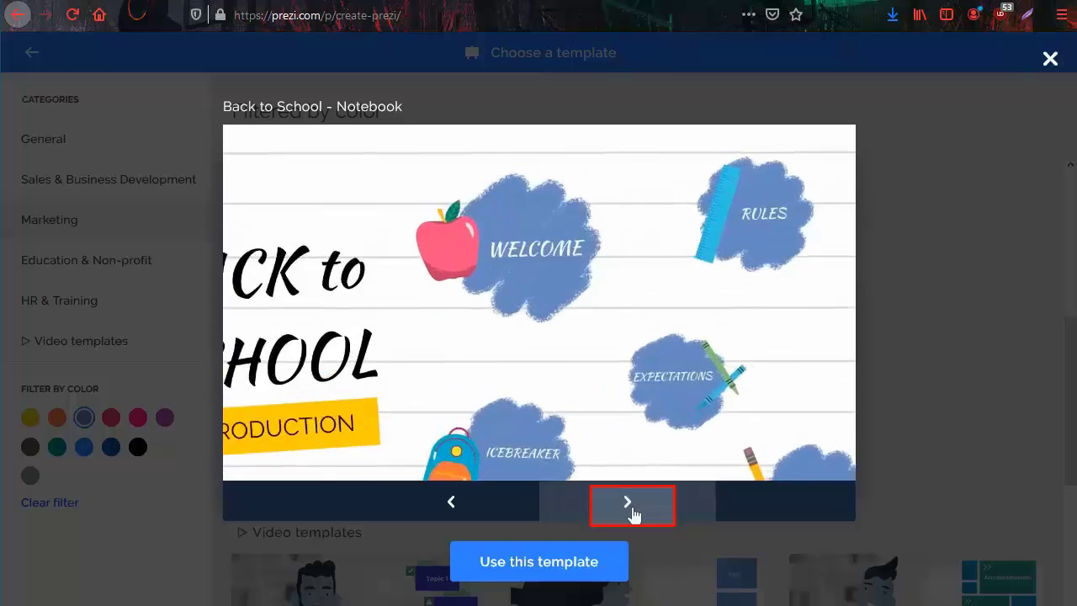
{"action": "left_click", "coordinate": [631, 505]}
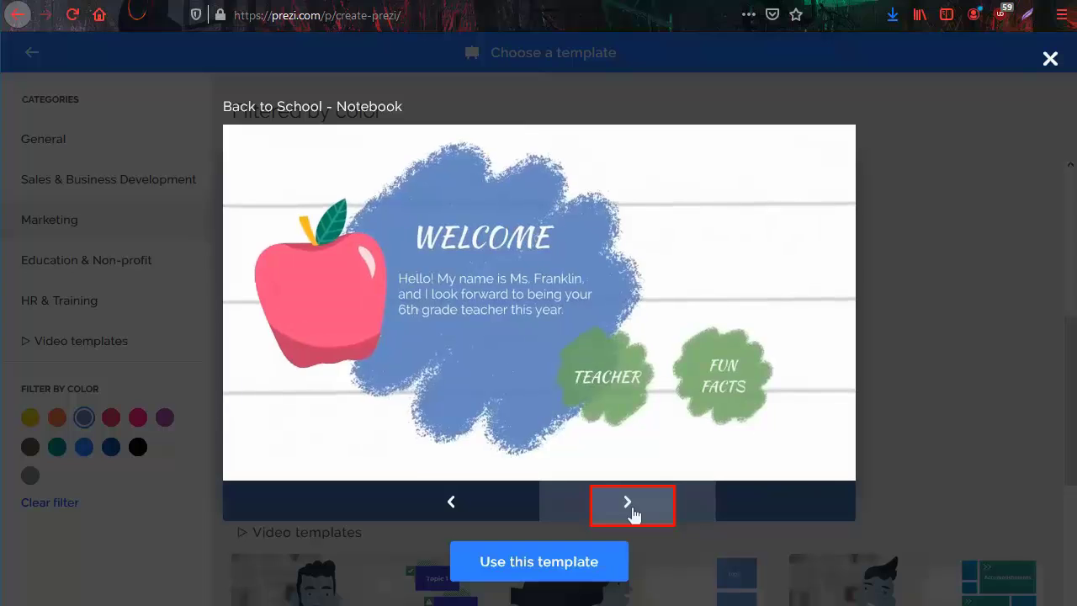
{"action": "left_click", "coordinate": [631, 508]}
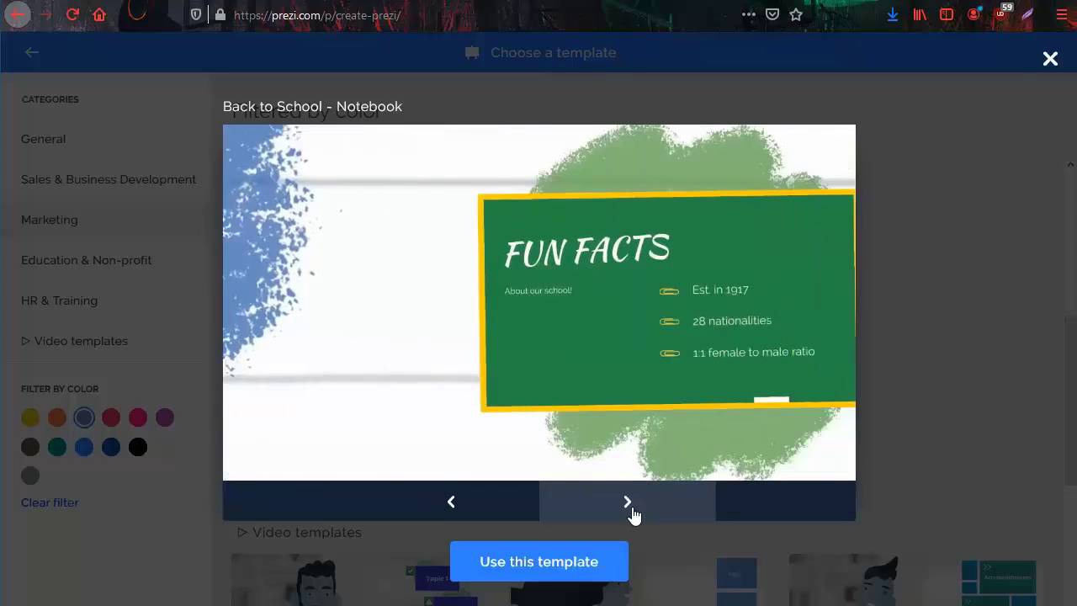
{"action": "left_click", "coordinate": [631, 509]}
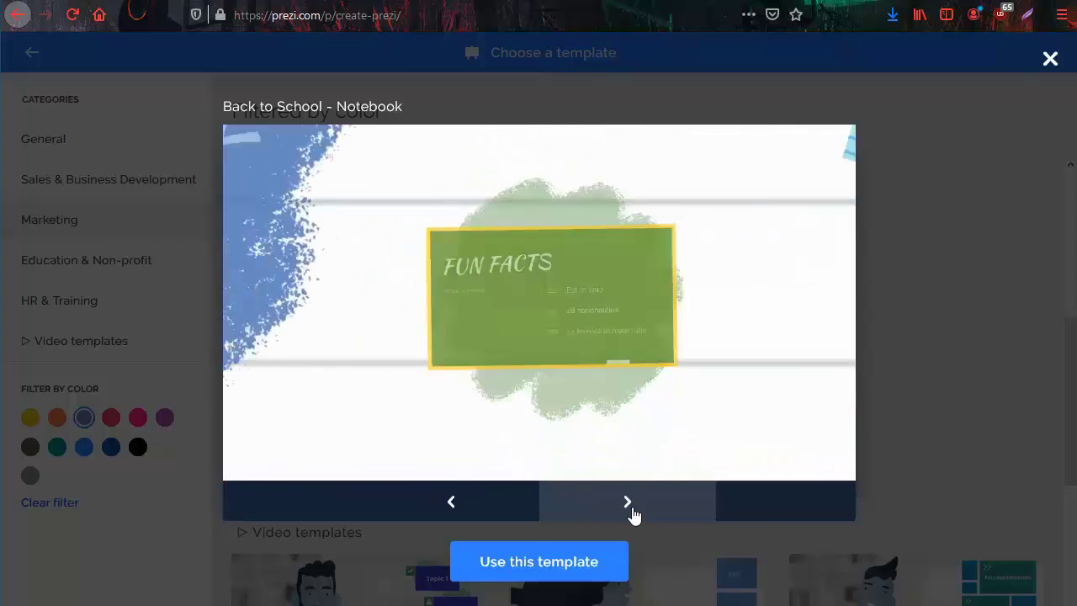
- Use the Back to School template, titled 'My presentation' and visible to anyone on the web
{"action": "left_click", "coordinate": [546, 569]}
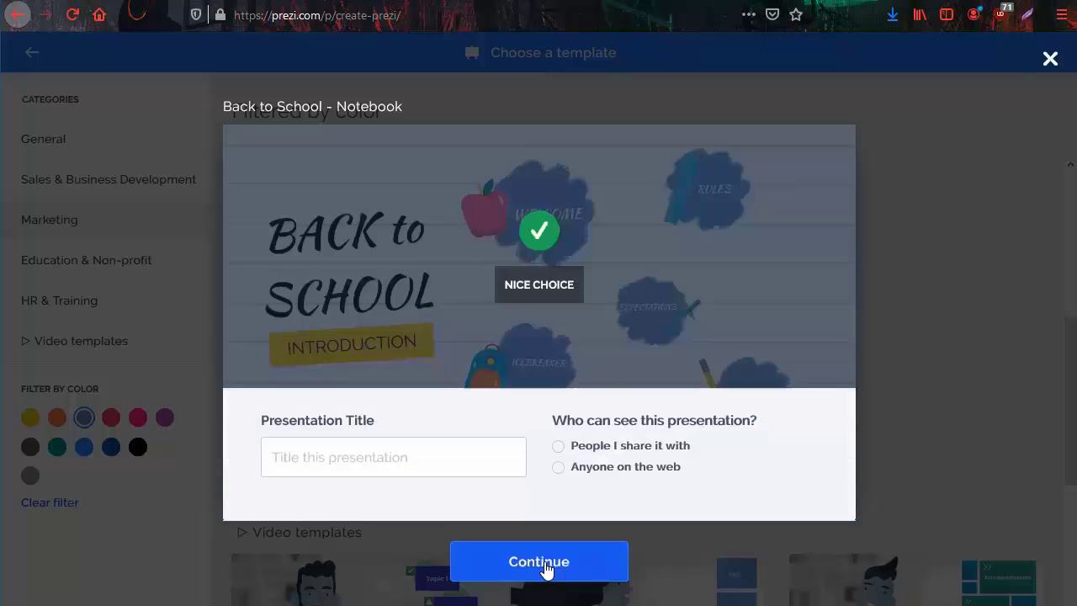
{"action": "left_click", "coordinate": [463, 458]}
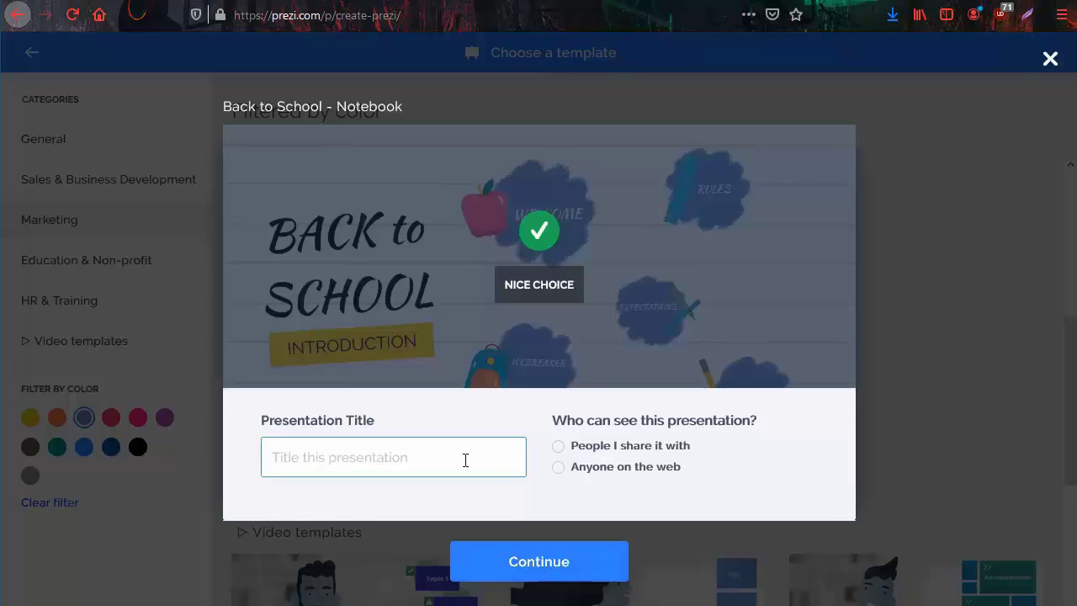
{"action": "type", "text": "My"}
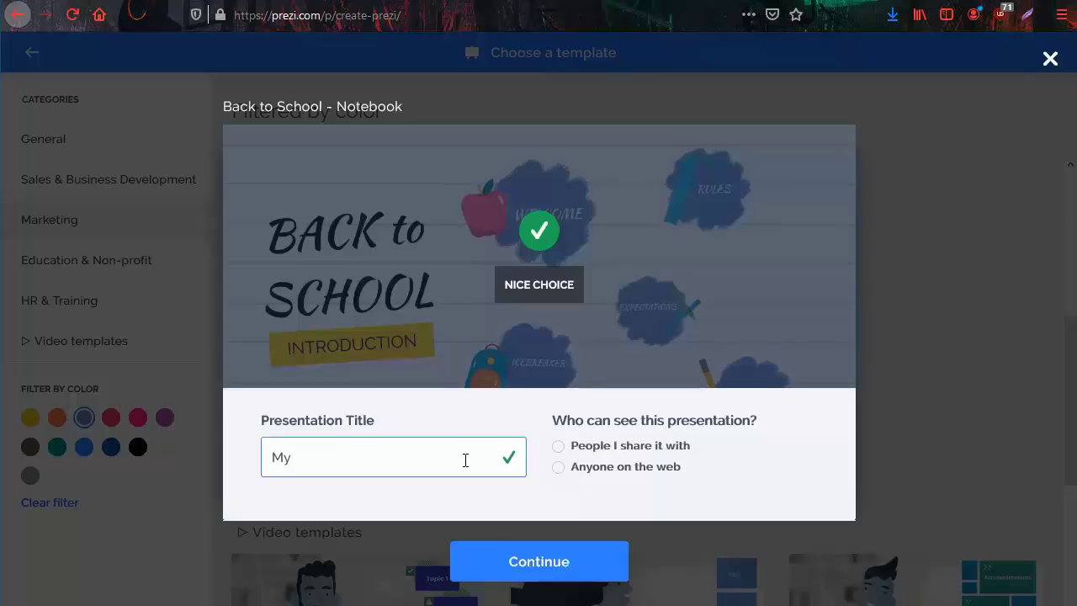
{"action": "type", "text": " presentation"}
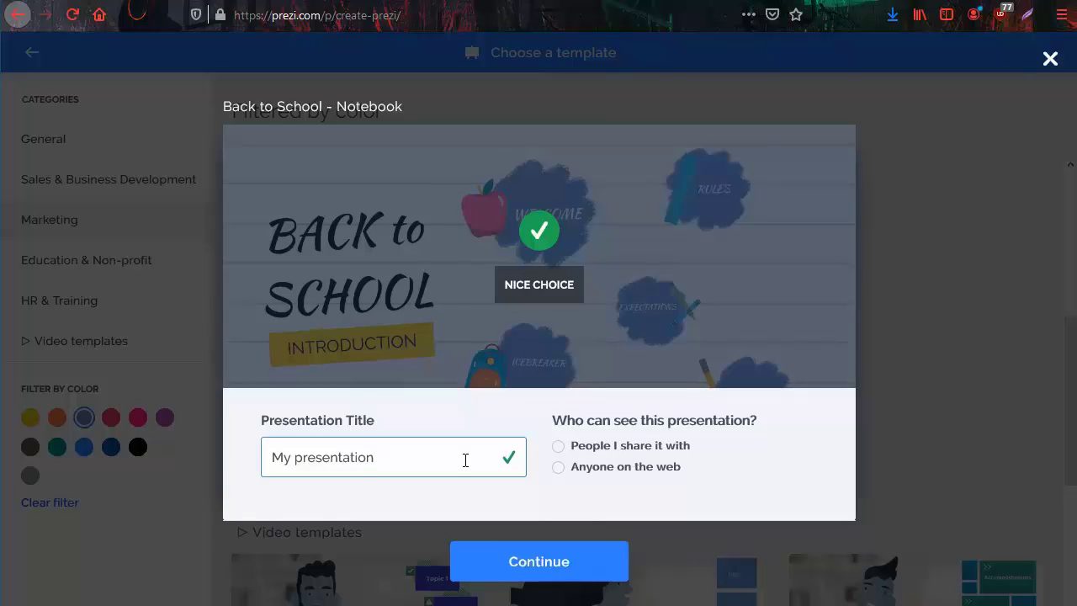
{"action": "left_click", "coordinate": [558, 469]}
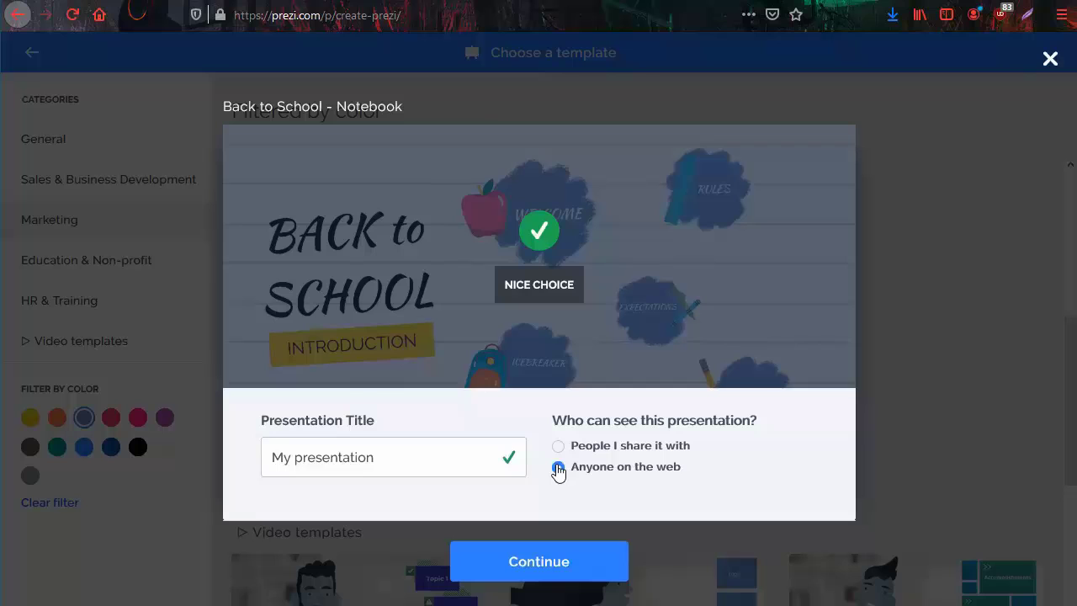
{"action": "left_click", "coordinate": [541, 564]}
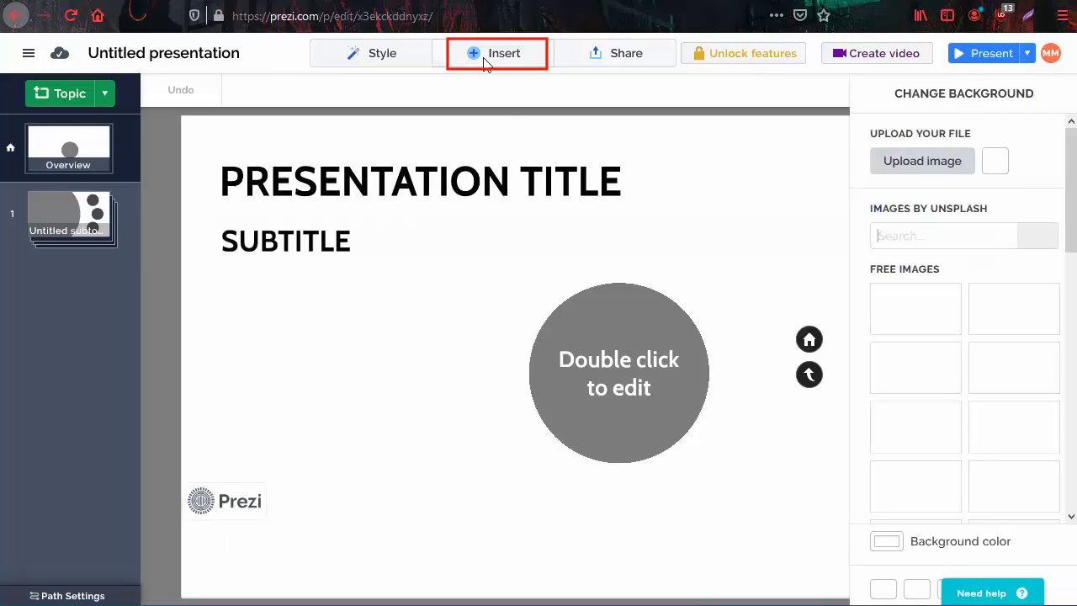
{"action": "left_click", "coordinate": [485, 58]}
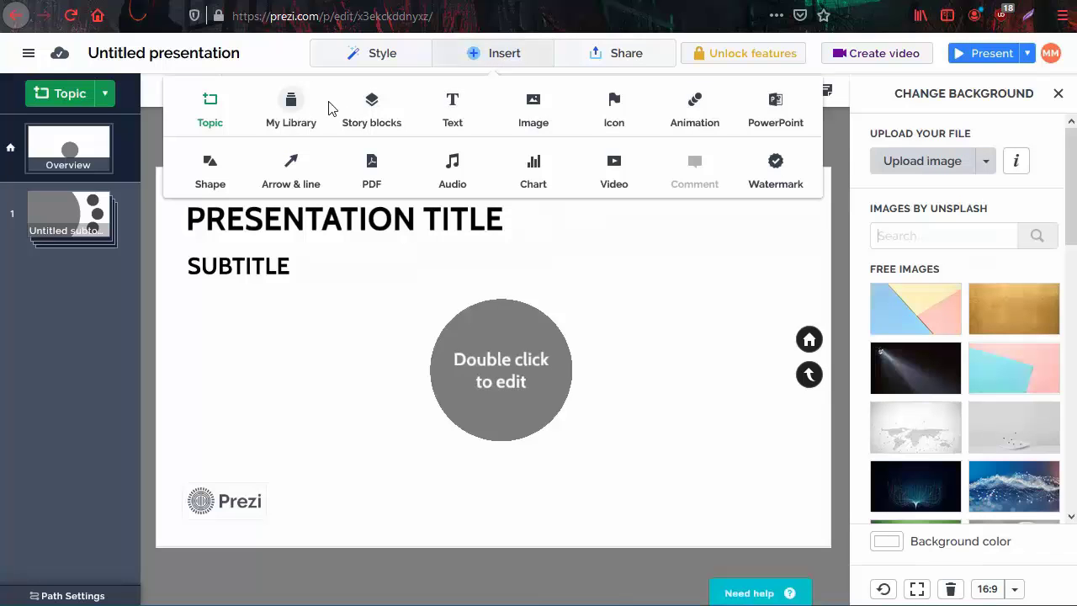
{"action": "left_click", "coordinate": [376, 62]}
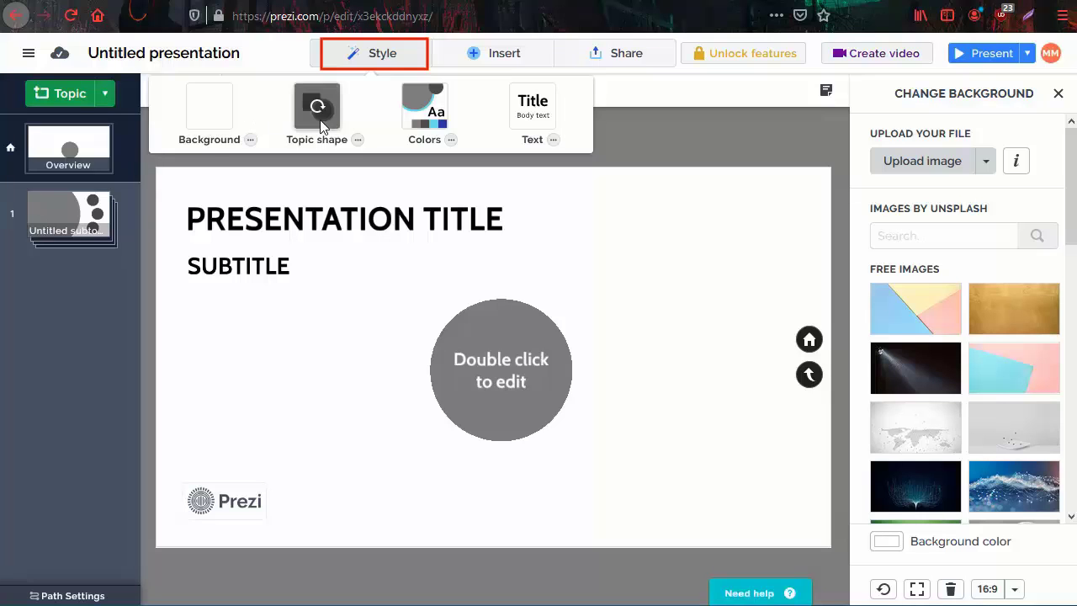
{"action": "left_click", "coordinate": [604, 111]}
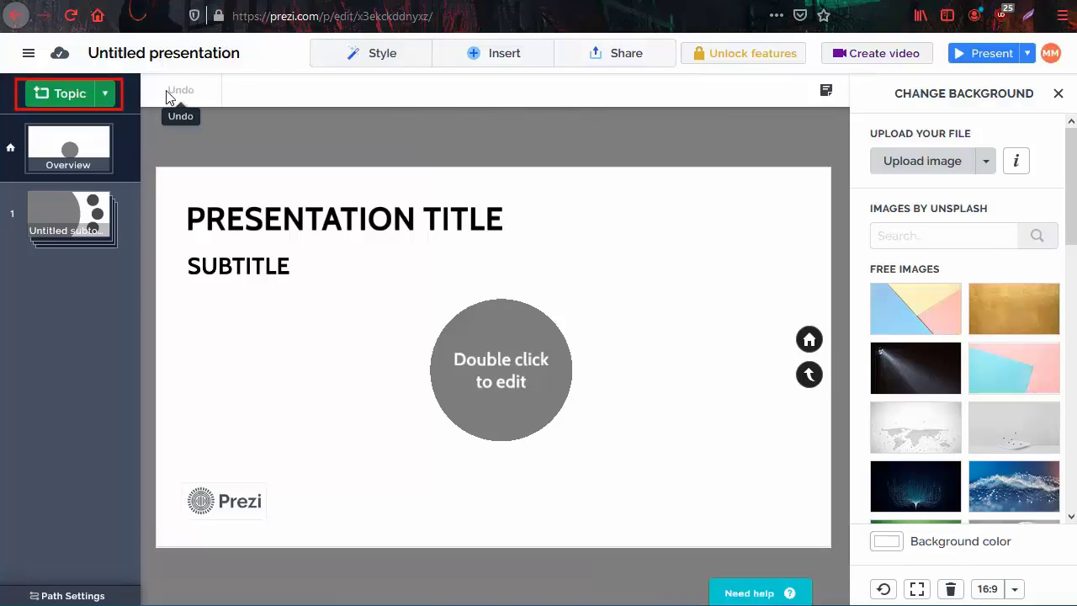
{"action": "left_click", "coordinate": [105, 97]}
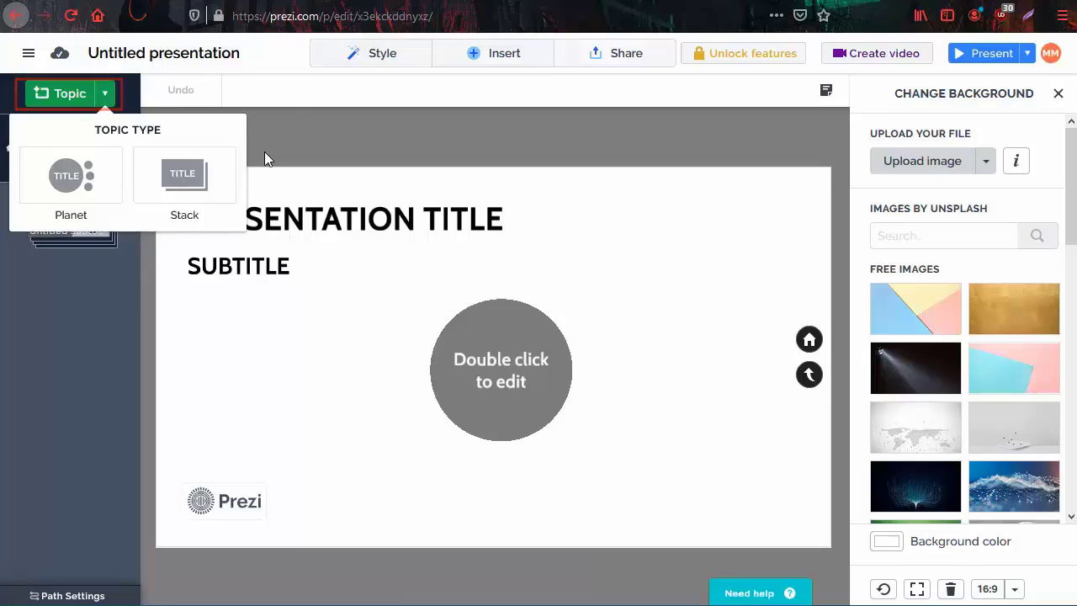
{"action": "left_click", "coordinate": [286, 105]}
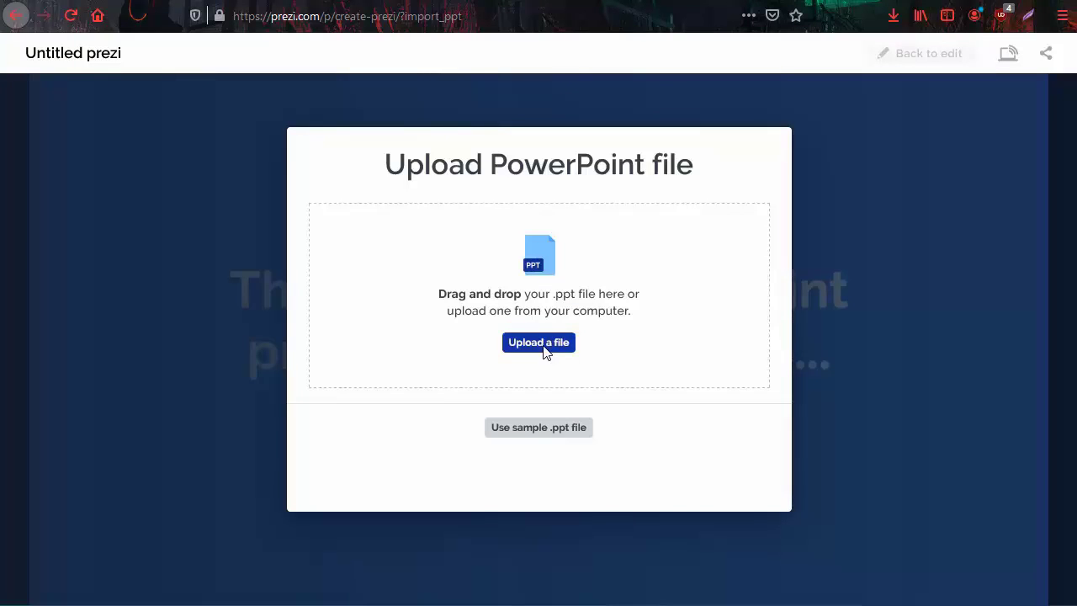
- Upload the Technical writing & mobility research project PowerPoint from the Downloads folder
{"action": "left_click", "coordinate": [540, 344]}
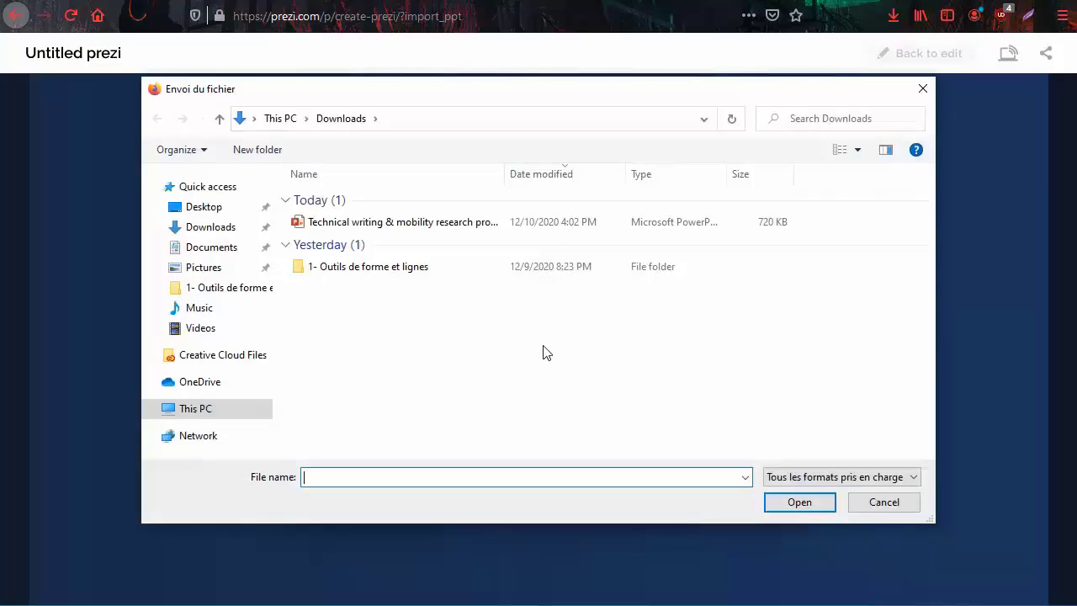
{"action": "left_click", "coordinate": [496, 225]}
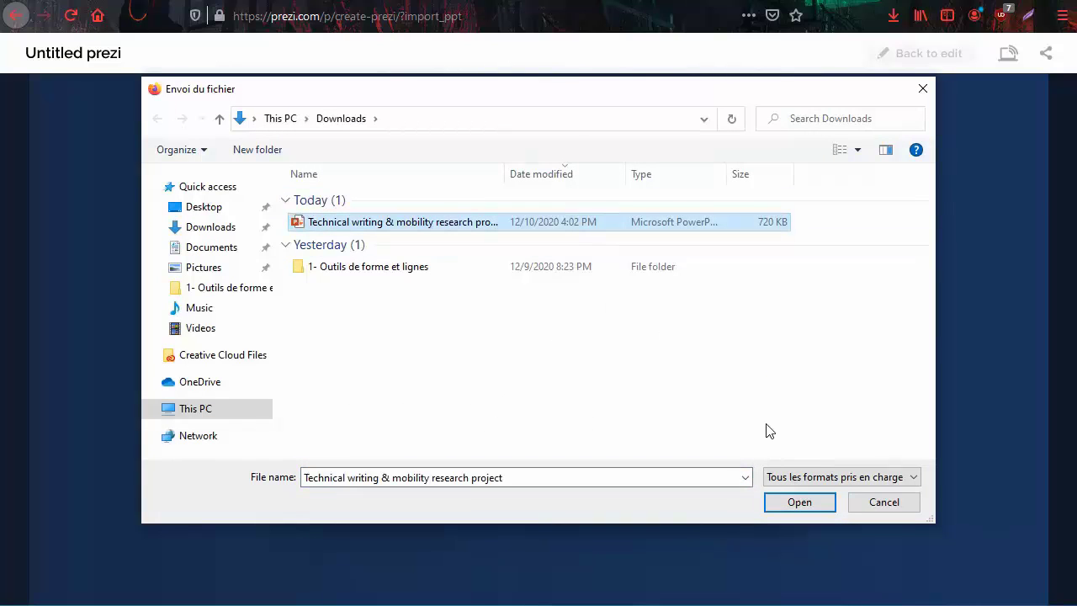
{"action": "left_click", "coordinate": [798, 505]}
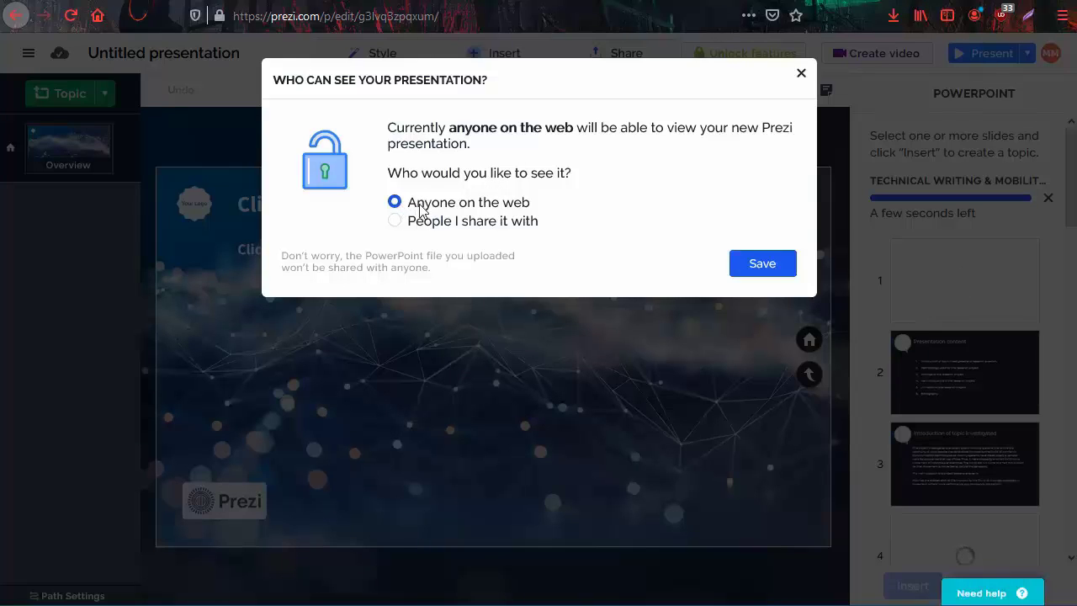
- Save the visibility setting as 'Anyone on the web'
{"action": "left_click", "coordinate": [744, 266]}
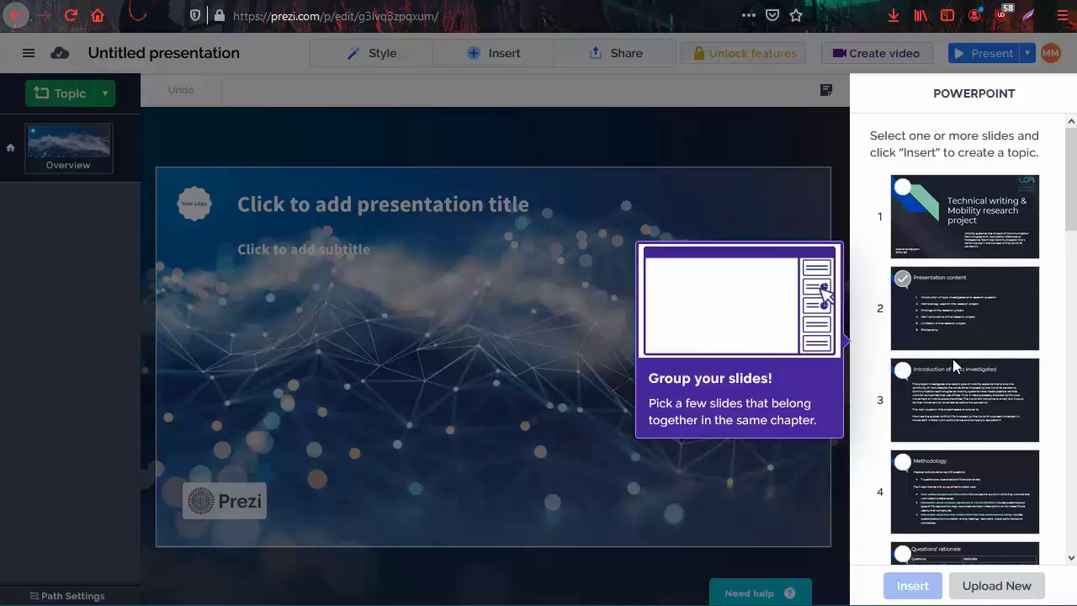
- Select imported slides 8, 9, 10, 11 and 12 and insert them as topic 1
{"action": "scroll", "coordinate": [953, 488], "scroll_direction": "down", "scroll_amount": 4}
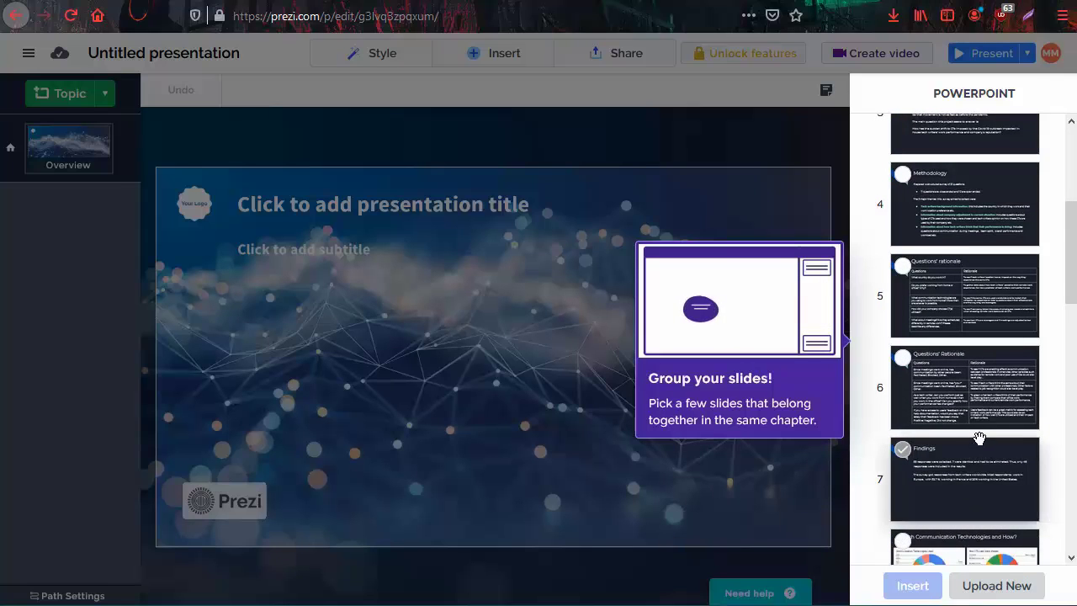
{"action": "scroll", "coordinate": [987, 439], "scroll_direction": "down", "scroll_amount": 2}
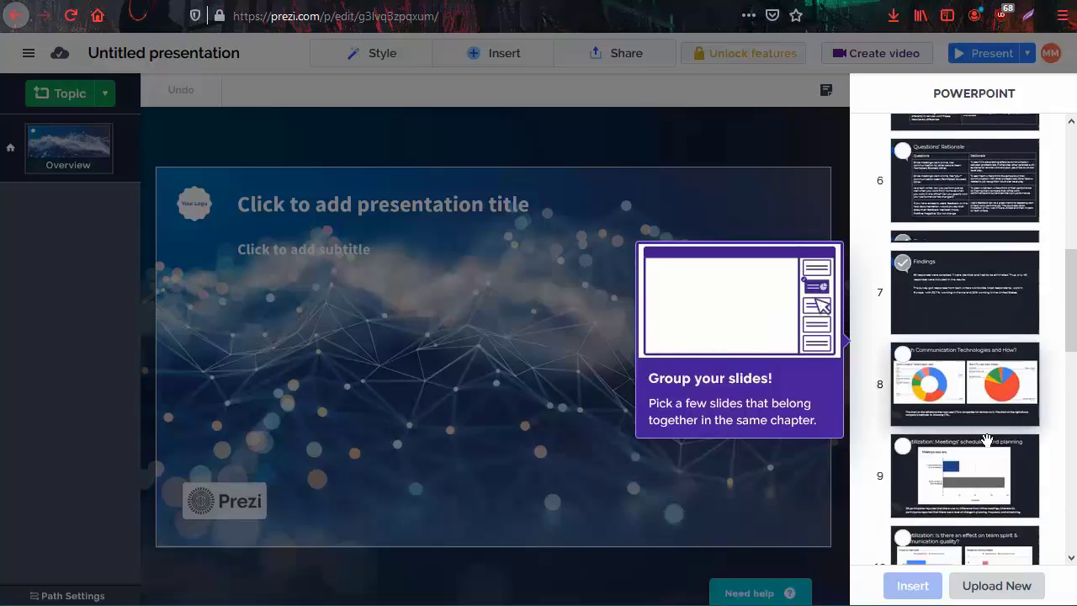
{"action": "scroll", "coordinate": [987, 439], "scroll_direction": "down", "scroll_amount": 1}
{"action": "left_click", "coordinate": [906, 257]}
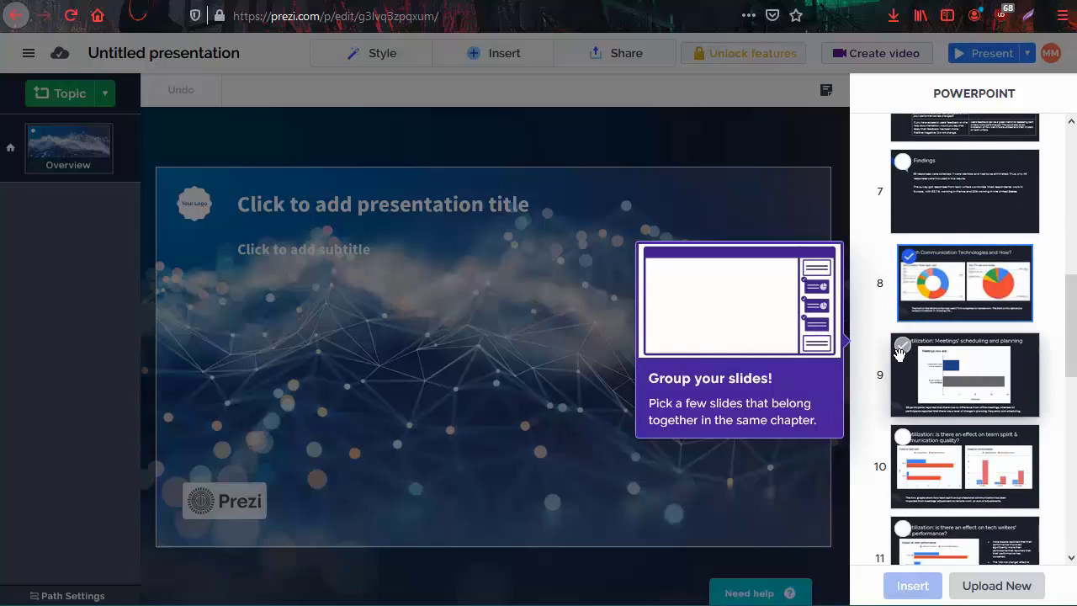
{"action": "left_click", "coordinate": [901, 345]}
{"action": "left_click", "coordinate": [903, 436]}
{"action": "scroll", "coordinate": [917, 404], "scroll_direction": "down", "scroll_amount": 2}
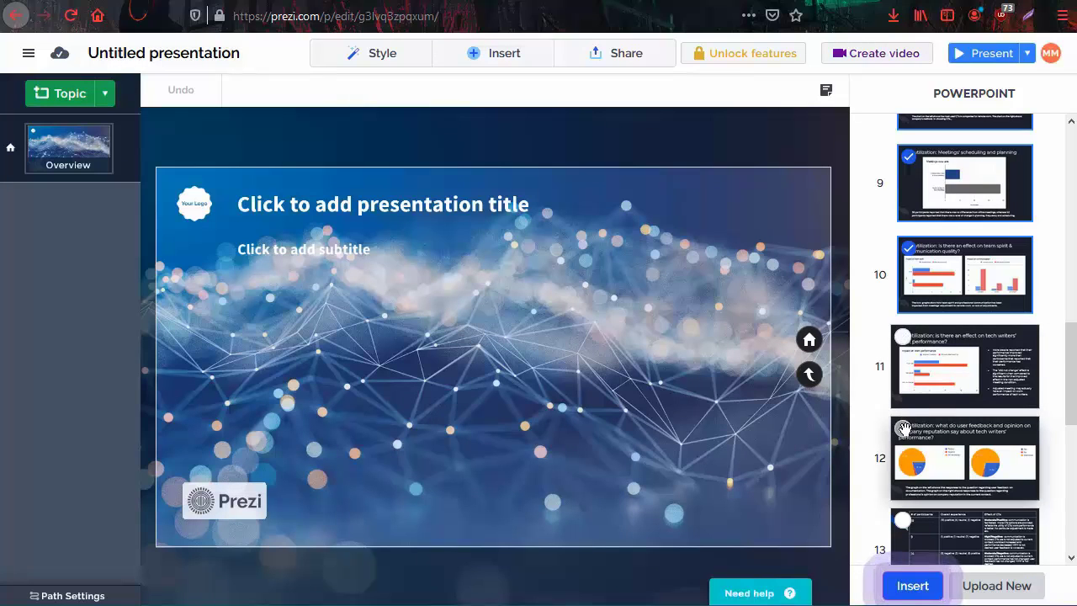
{"action": "left_click", "coordinate": [905, 338]}
{"action": "left_click", "coordinate": [903, 429]}
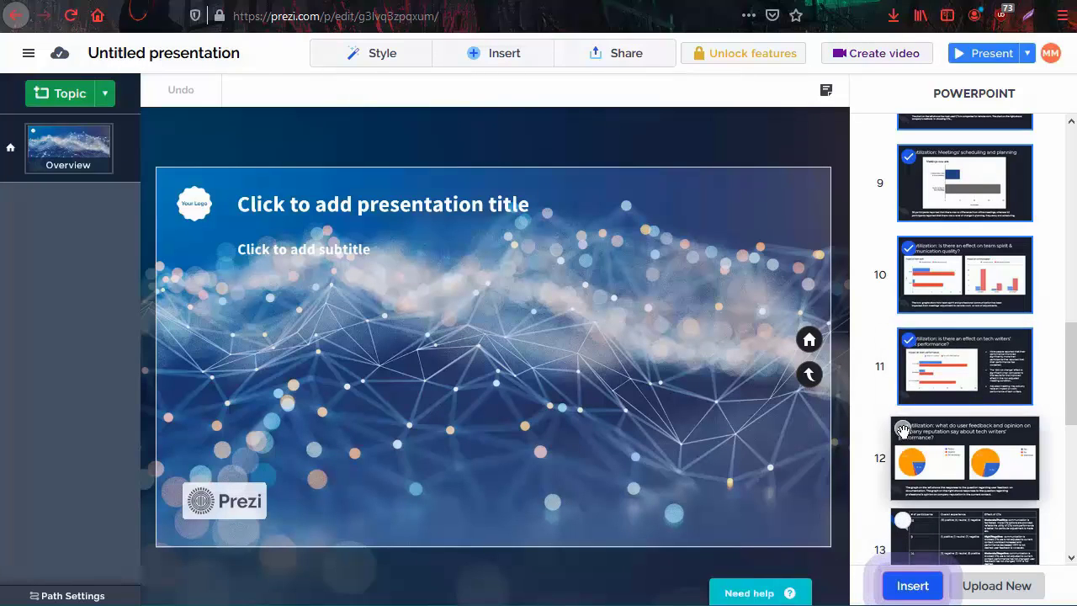
{"action": "left_click", "coordinate": [910, 587]}
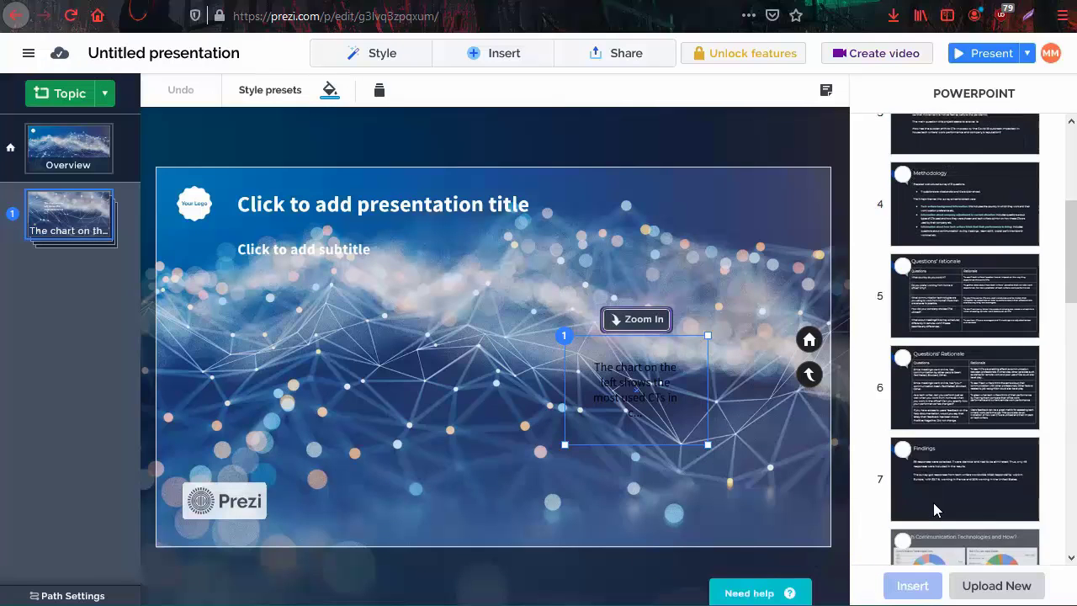
- Select slides 2 and 3 at the top of the list and insert them as a topic
{"action": "scroll", "coordinate": [933, 504], "scroll_direction": "up", "scroll_amount": 10}
{"action": "scroll", "coordinate": [933, 504], "scroll_direction": "up", "scroll_amount": 1}
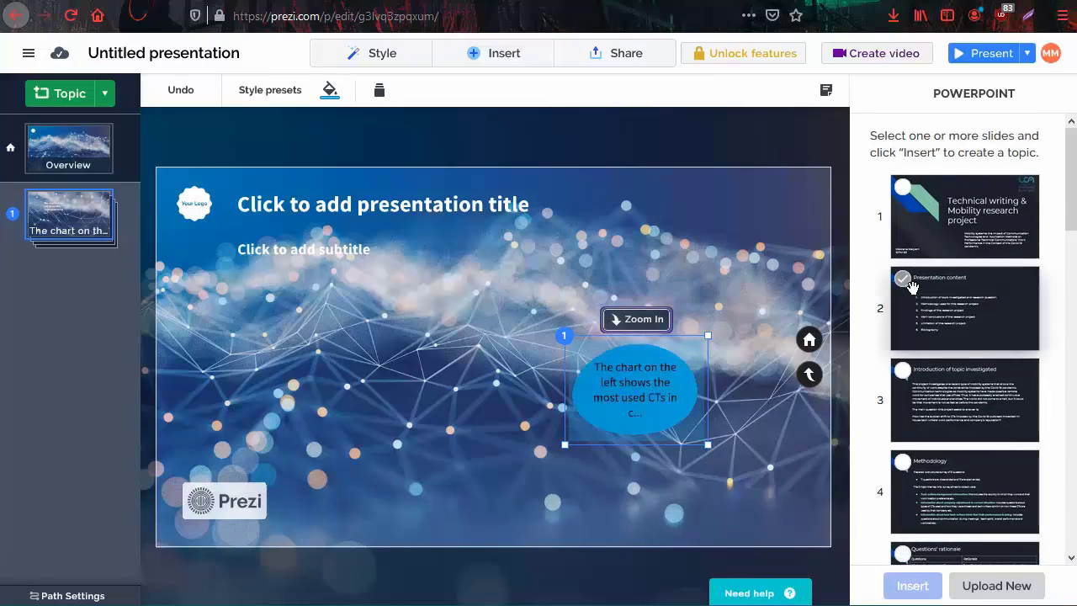
{"action": "left_click", "coordinate": [907, 376]}
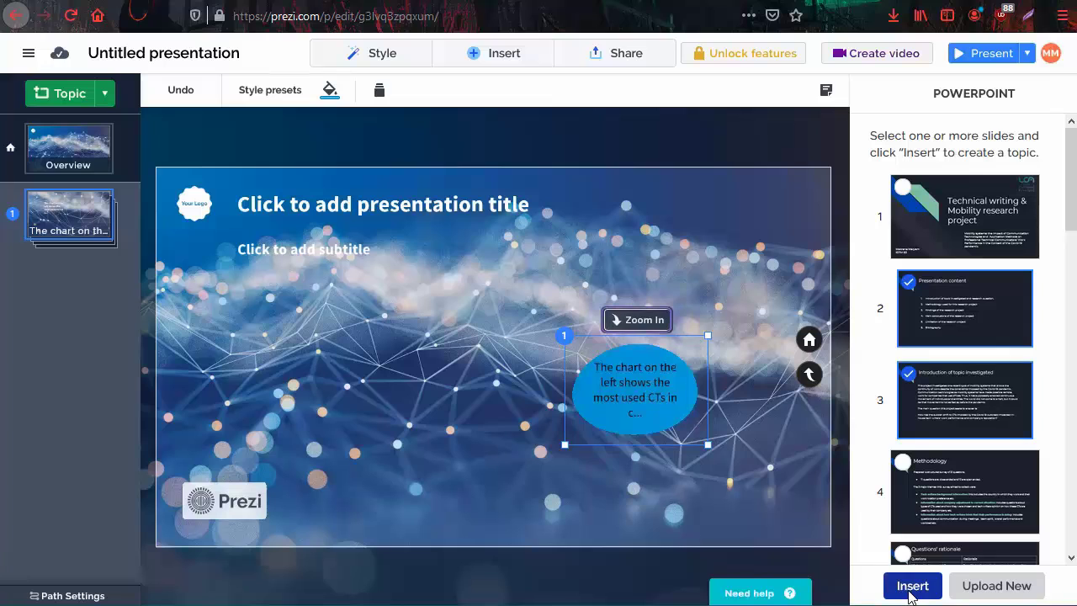
{"action": "left_click", "coordinate": [911, 589]}
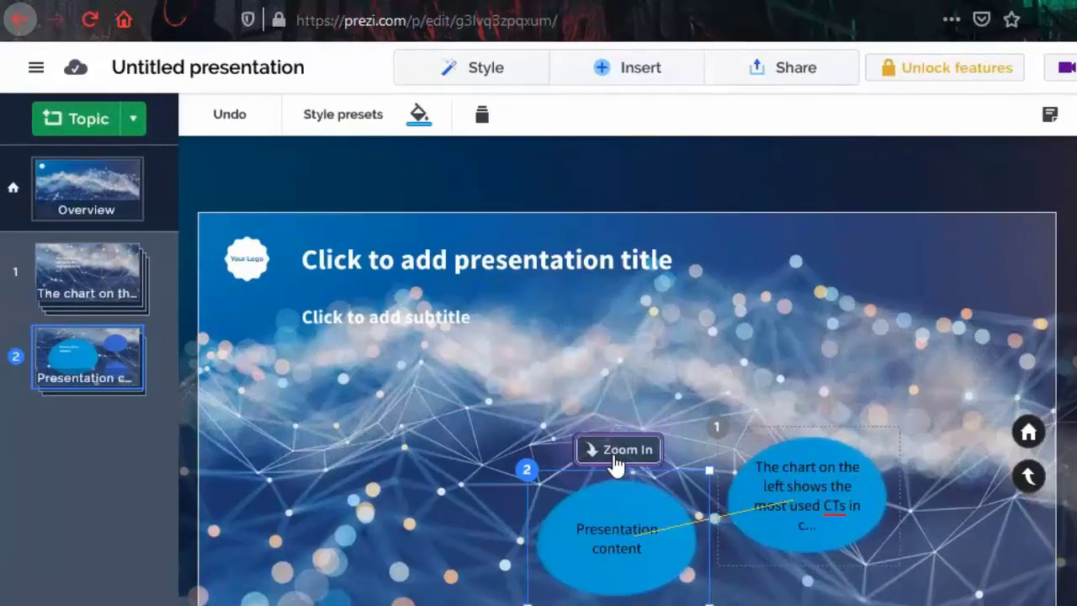
{"action": "left_click", "coordinate": [614, 455]}
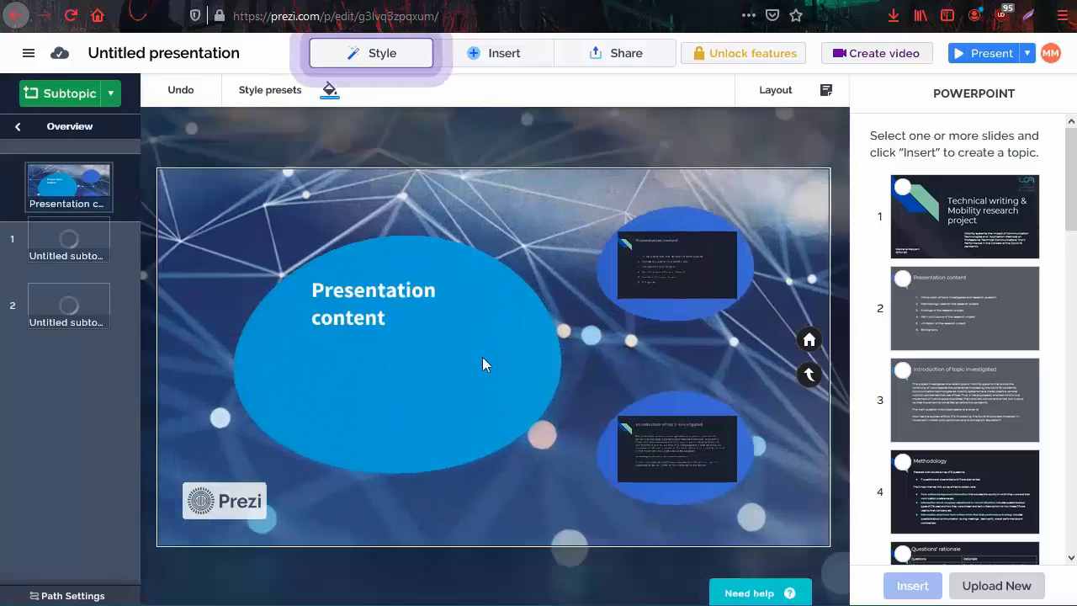
{"action": "left_click", "coordinate": [680, 270]}
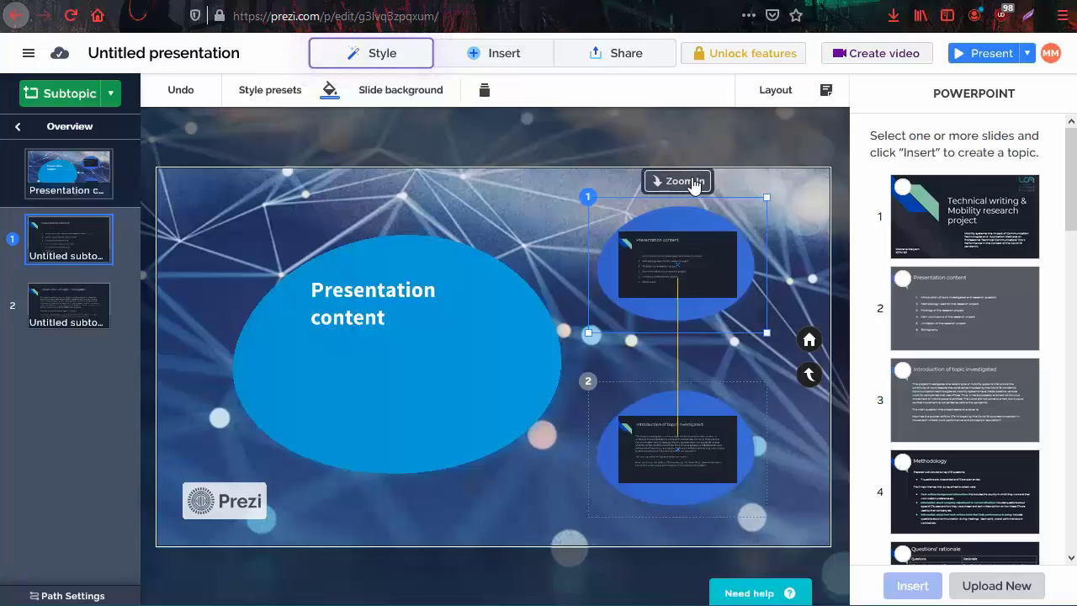
{"action": "left_click", "coordinate": [692, 181]}
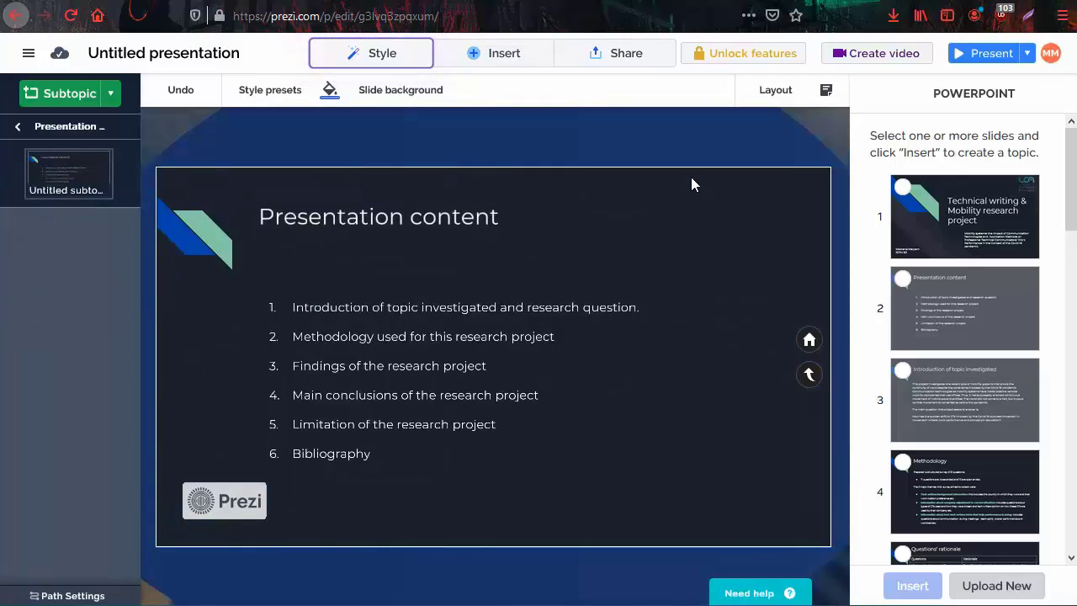
{"action": "left_click", "coordinate": [808, 377]}
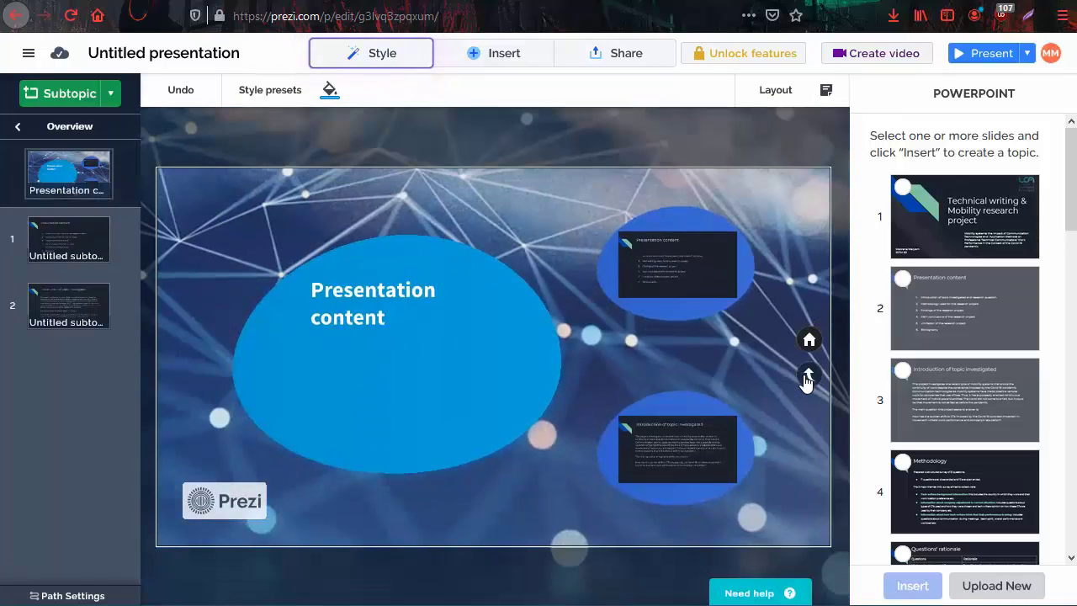
{"action": "left_click", "coordinate": [808, 376]}
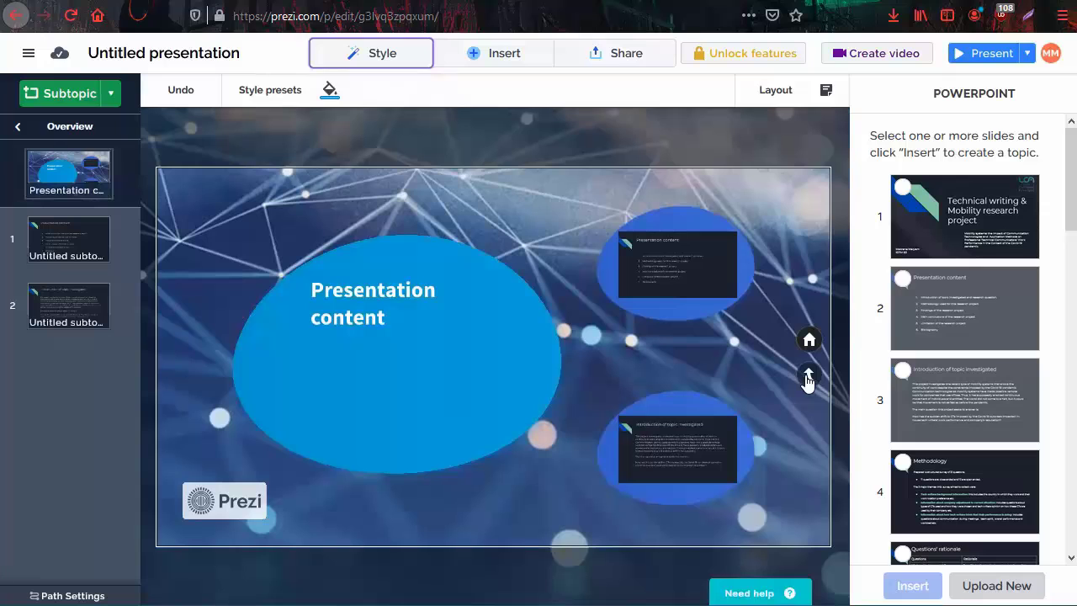